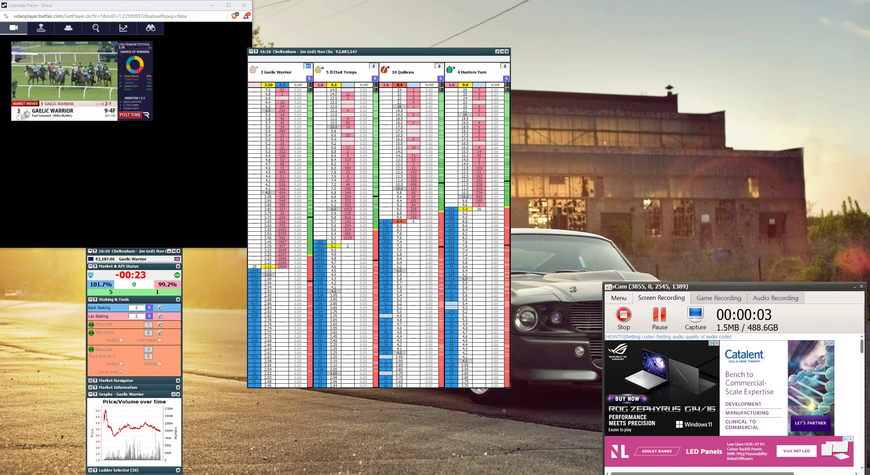
Step: Place opening and closing in-play bets on Gaelic Warrior, locking about €14.34 profit on every runner
click(89, 187)
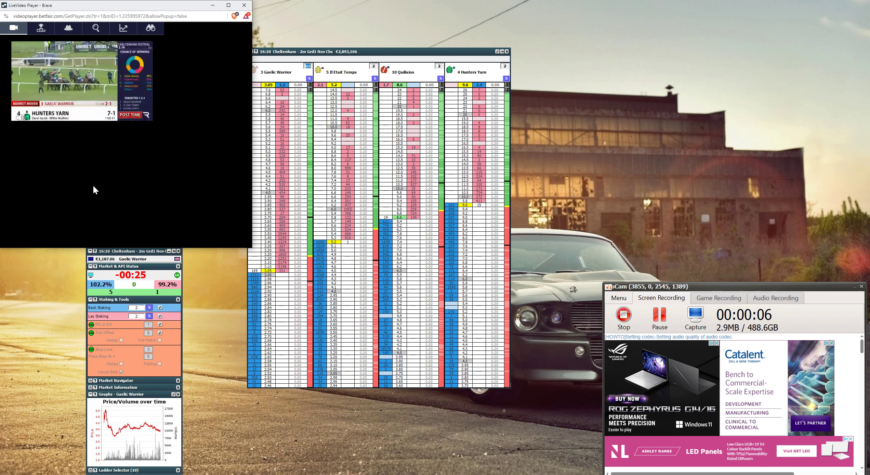
click(270, 280)
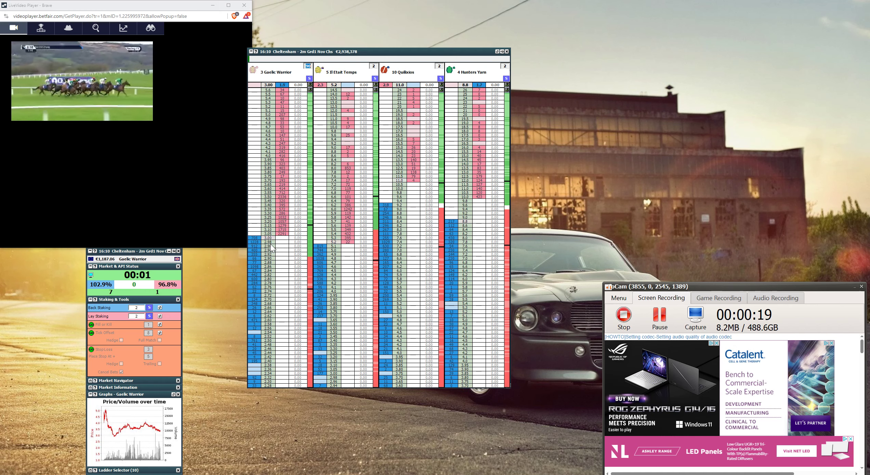
click(259, 252)
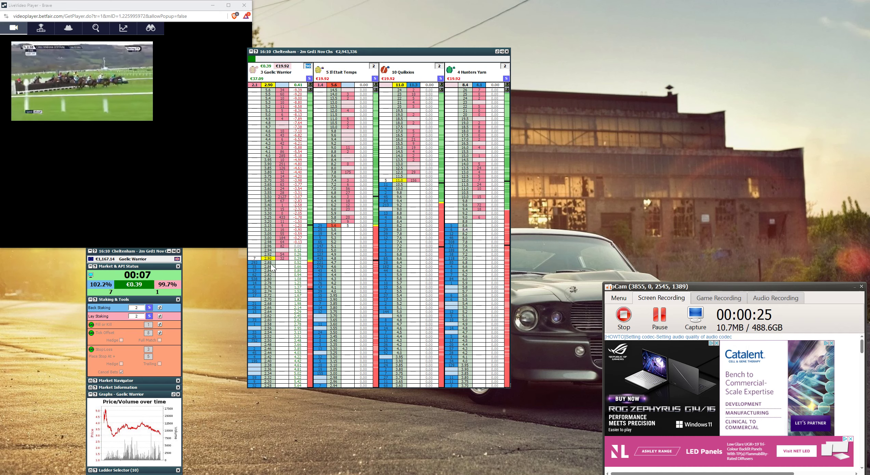
click(260, 283)
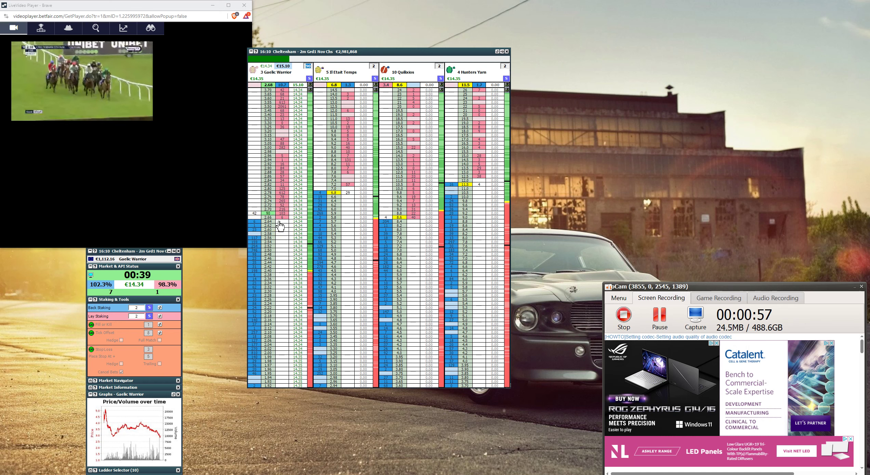
Step: Open and close a fresh Gaelic Warrior trade, raising the locked profit to €17.46 per runner
click(282, 228)
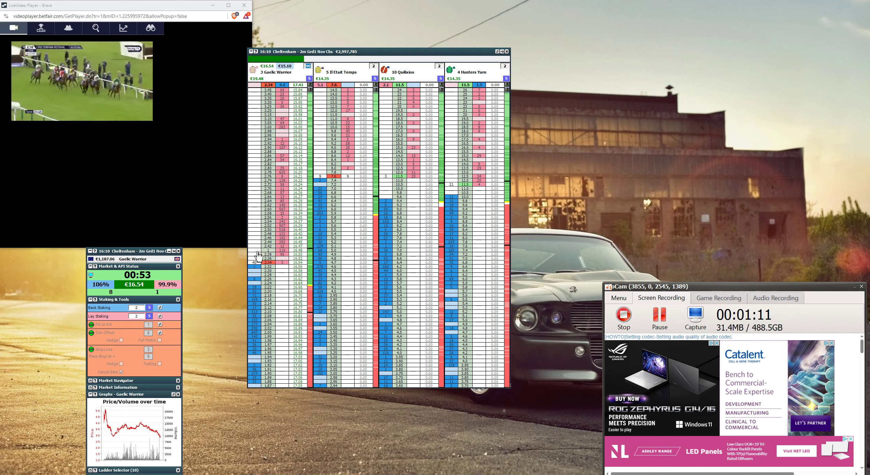
click(258, 256)
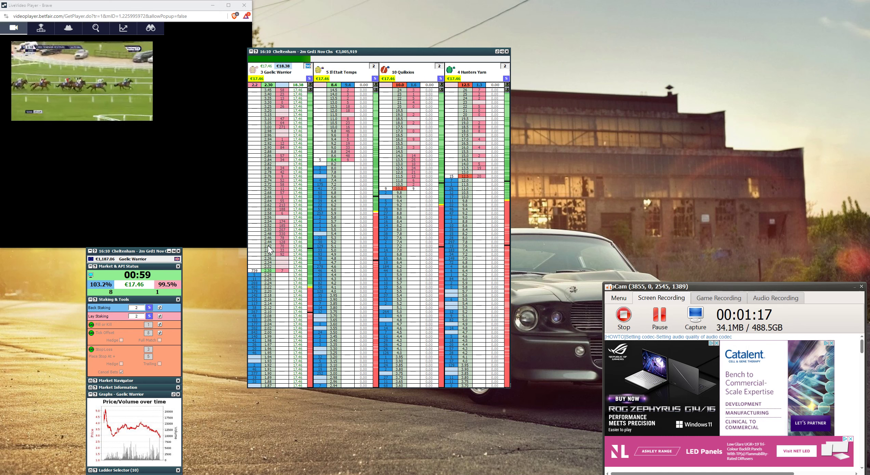
scroll(267, 240, down, 5)
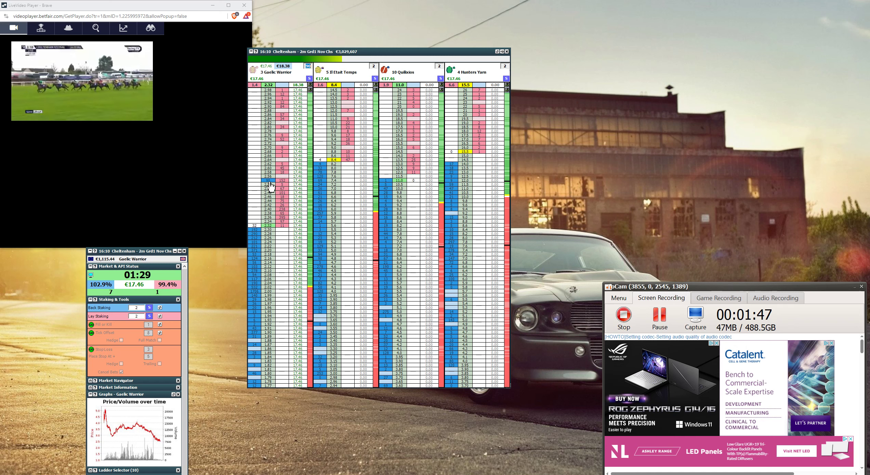
scroll(270, 212, up, 3)
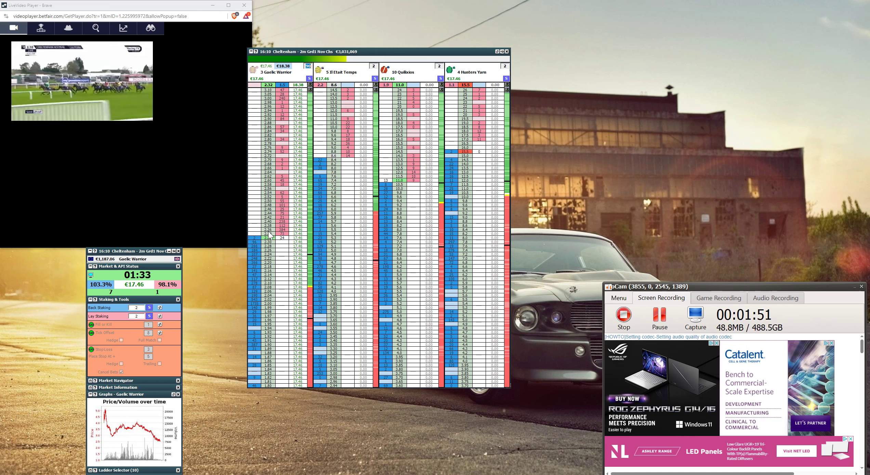
scroll(269, 245, down, 2)
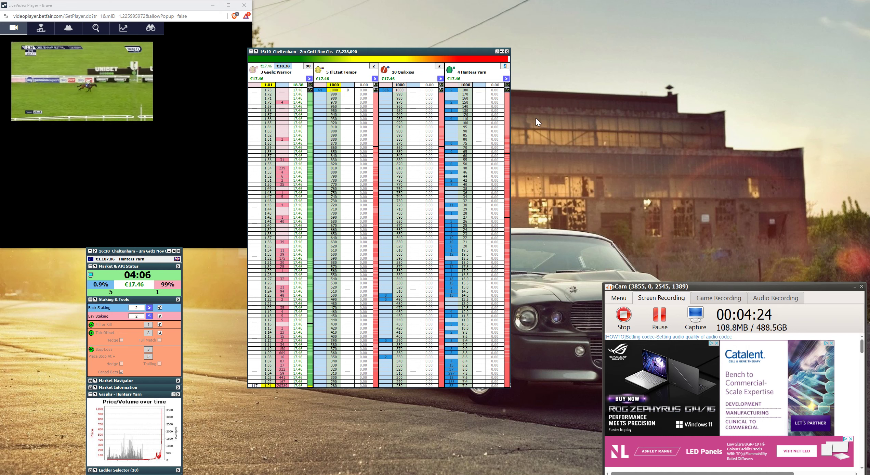
Step: Close the suspended Cheltenham race ladder to return to the Market Navigator
click(507, 51)
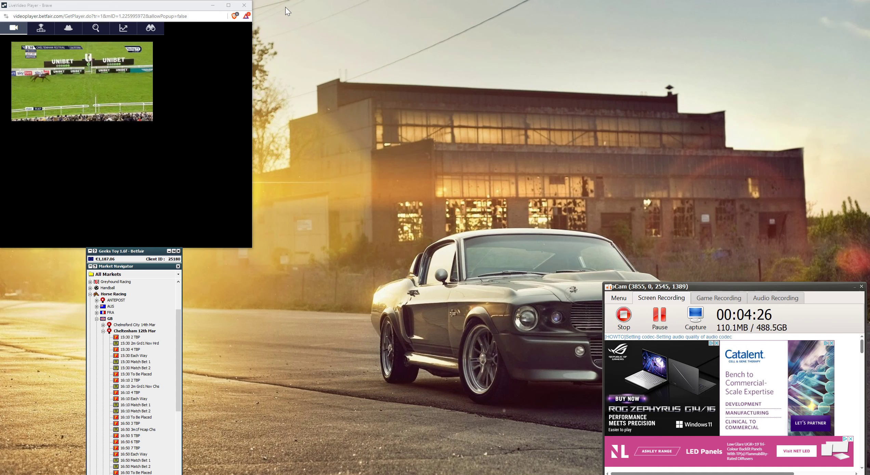